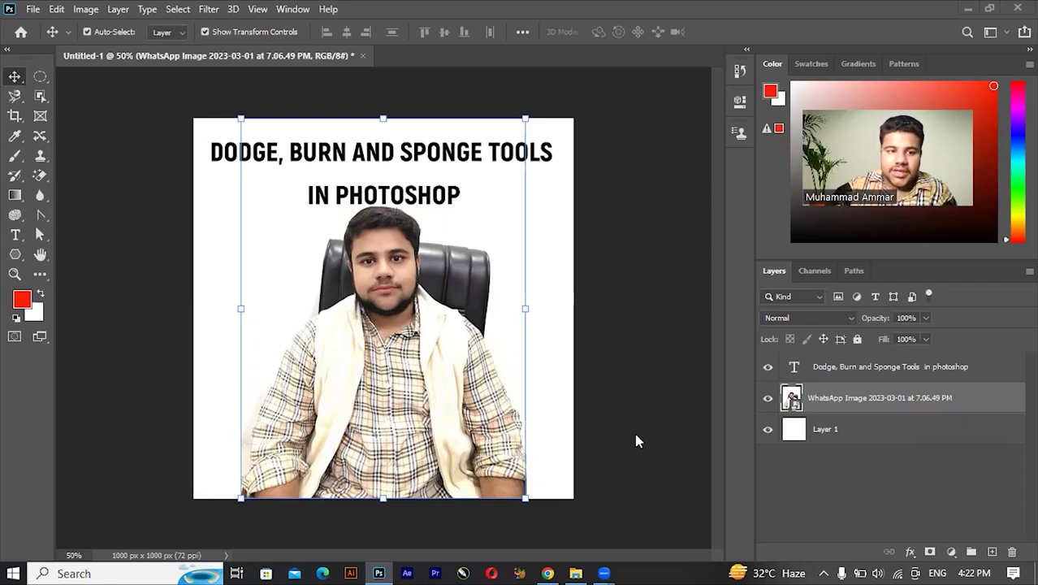
# Step: Select the Blur tool from the Blur/Sharpen/Smudge group for the title-graphic document
pyautogui.click(42, 198)
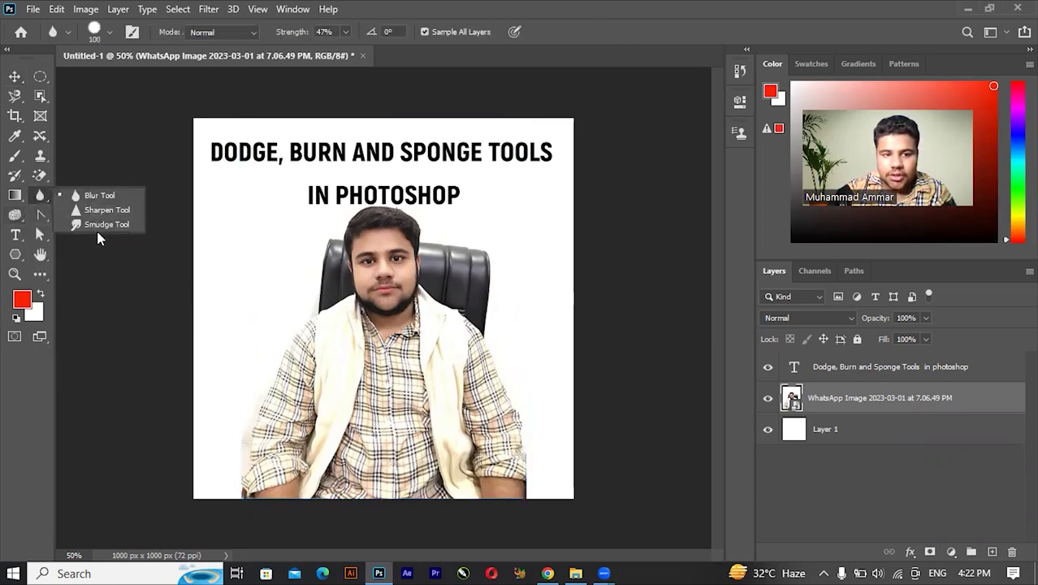
pyautogui.click(40, 200)
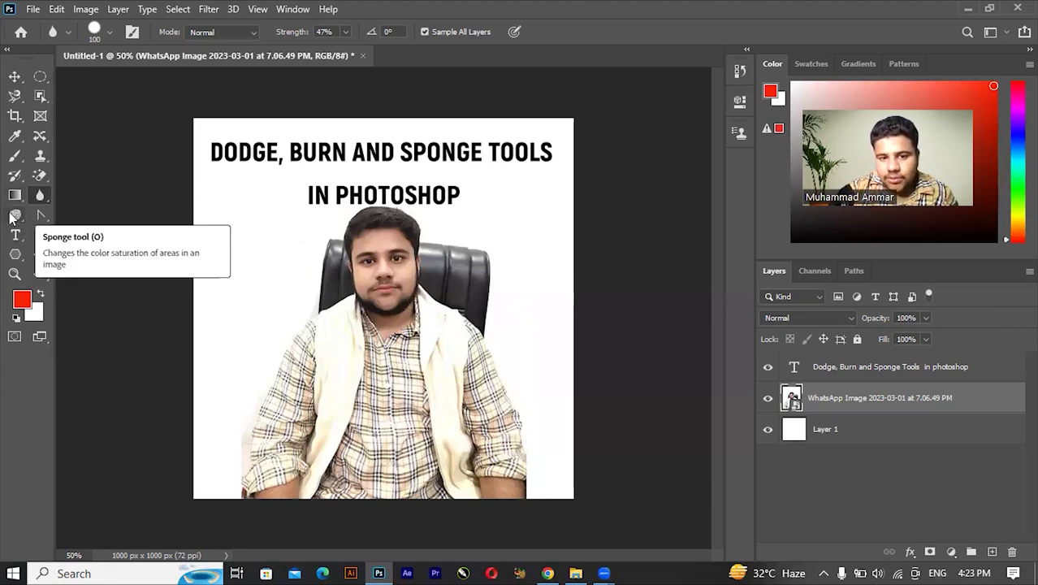
# Step: Open the embedded WhatsApp portrait as its own document, zoom to 100%, and select the Dodge tool
pyautogui.doubleClick(793, 399)
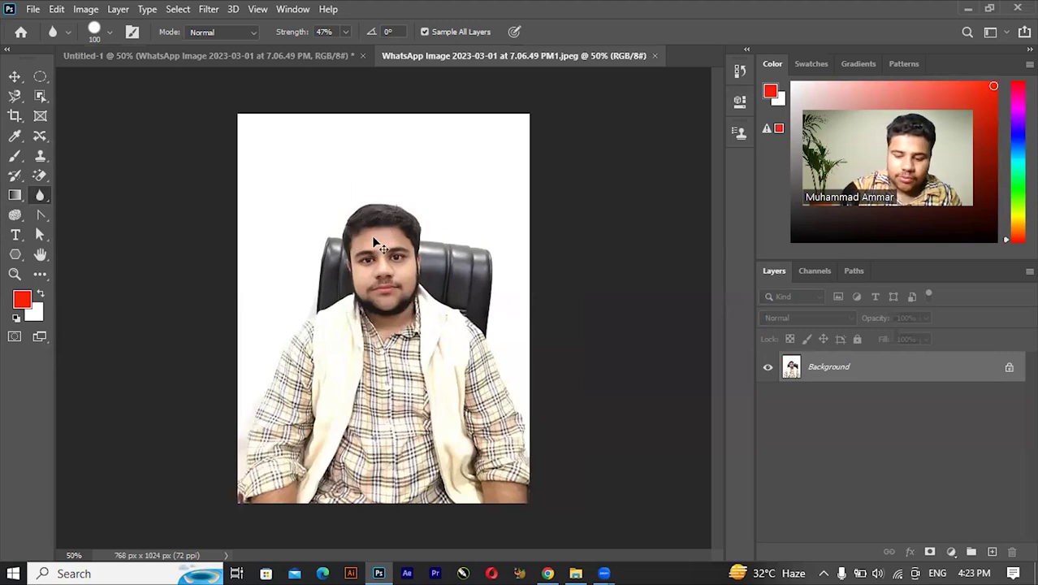
pyautogui.hotkey('ctrl', '+')
pyautogui.hotkey('ctrl', '+')
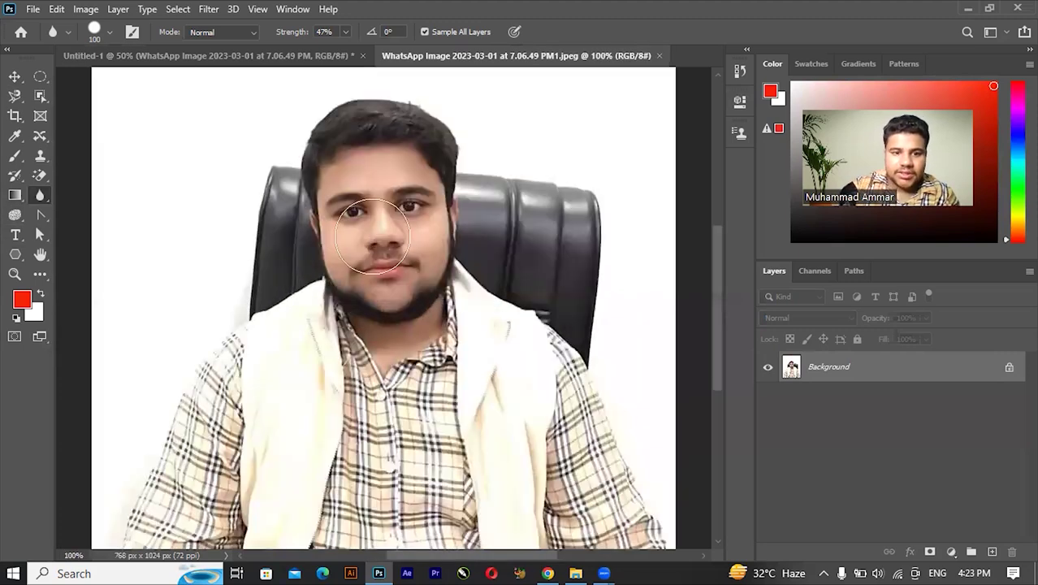
pyautogui.moveTo(15, 215); pyautogui.dragTo(61, 221)
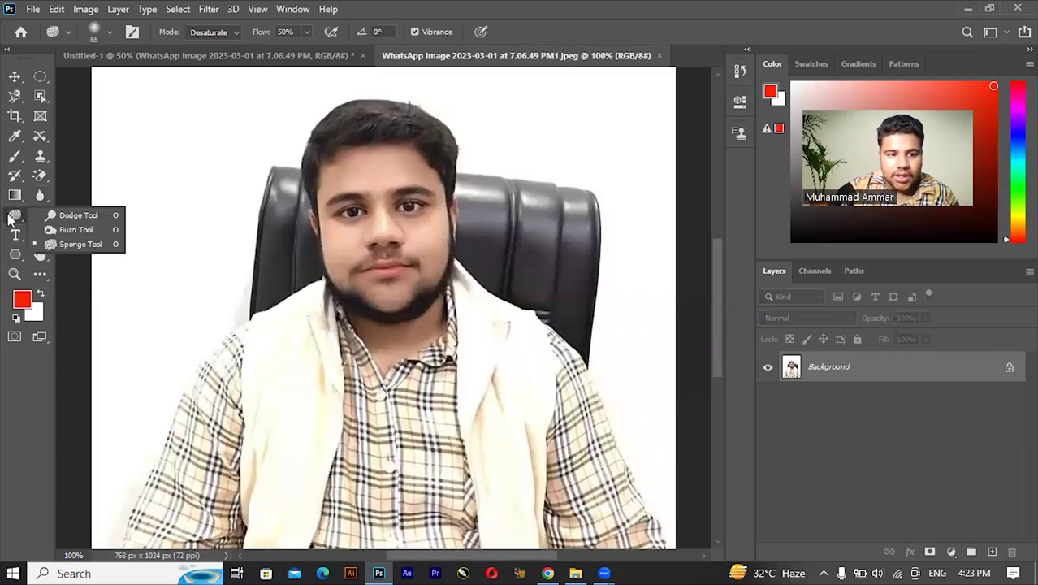
pyautogui.click(65, 216)
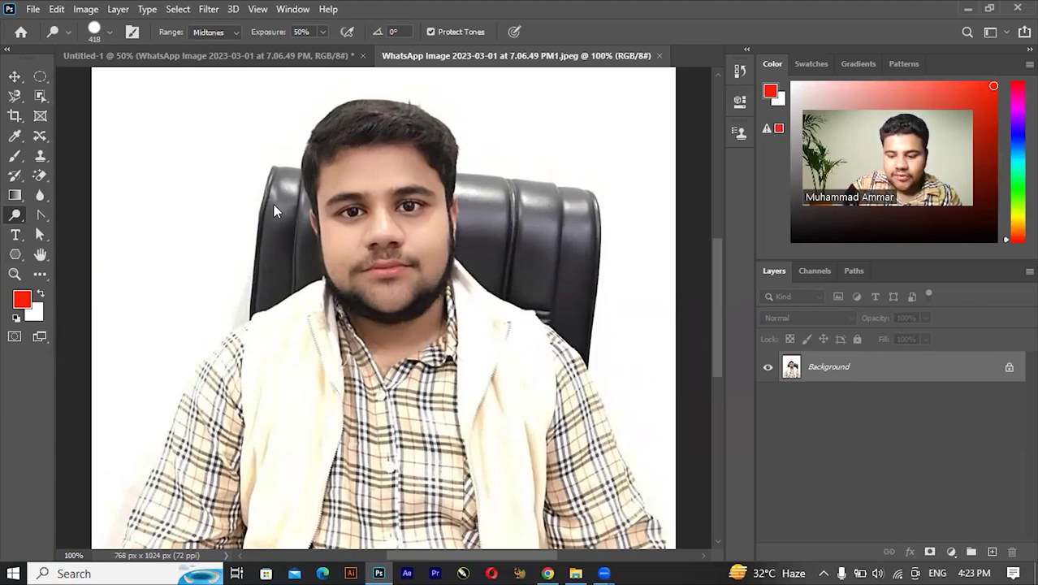
# Step: Shrink the Dodge brush to 100, try a lightening stroke on the forehead, then undo it
pyautogui.press('[')
pyautogui.press('[')
pyautogui.press('[')
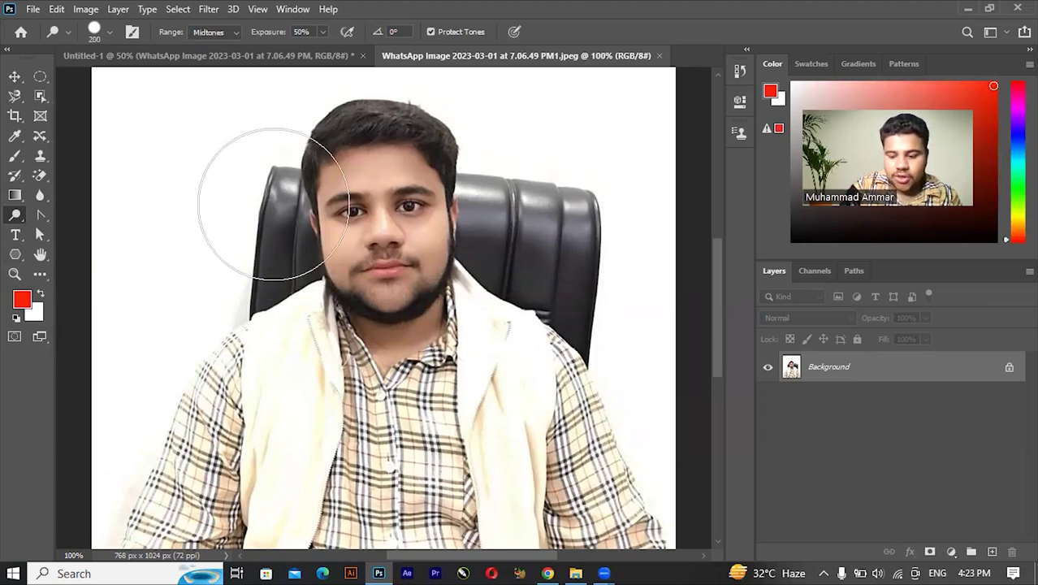
pyautogui.press('[')
pyautogui.press('[')
pyautogui.press('[')
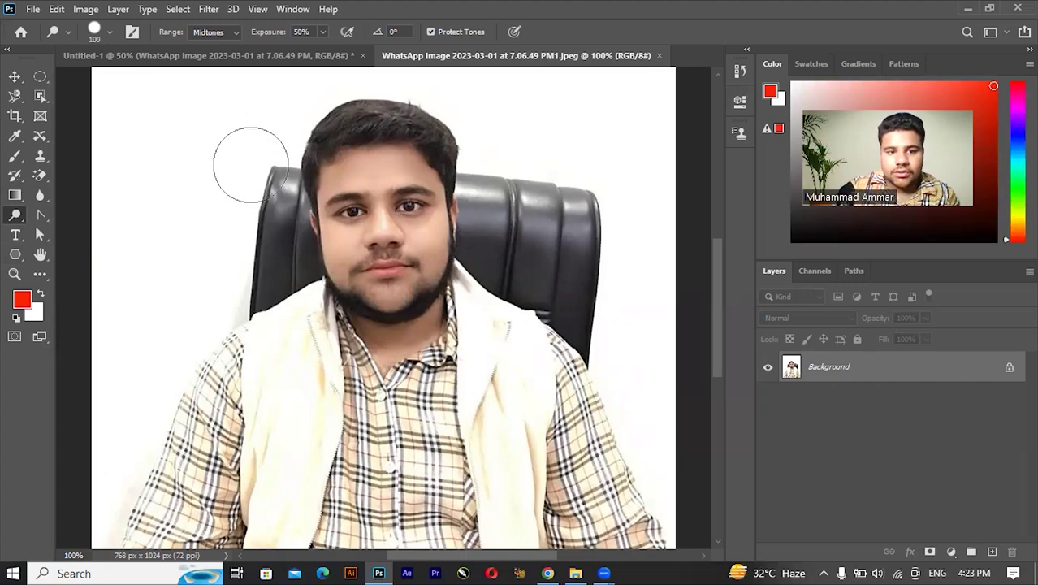
pyautogui.moveTo(351, 193)
pyautogui.mouseDown()
pyautogui.moveTo(421, 159)
pyautogui.moveTo(380, 271)
pyautogui.mouseUp()
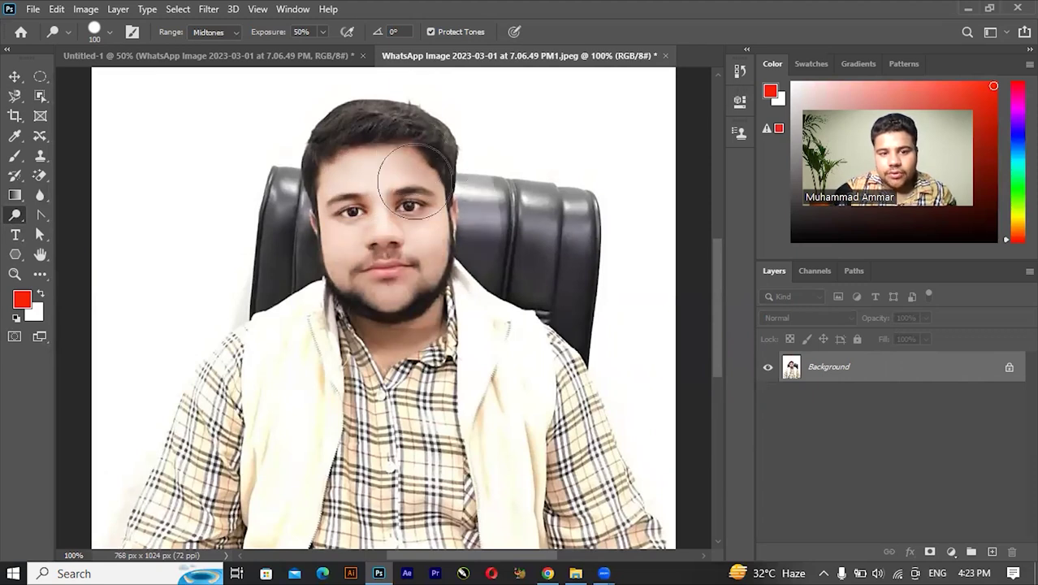
pyautogui.hotkey('ctrl', 'z')
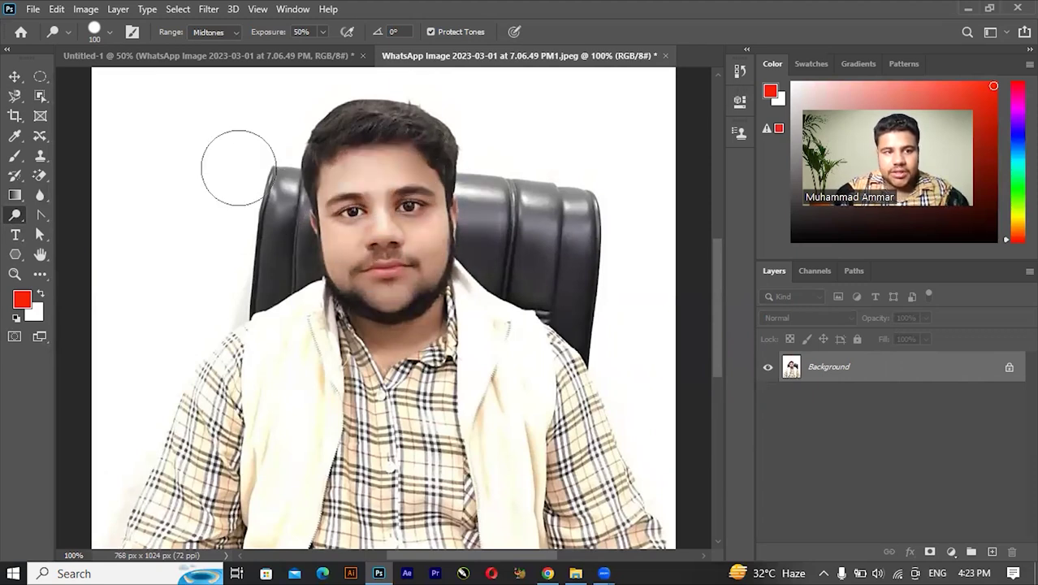
# Step: Switch to a soft 0%-hardness brush at 45 px and darken the man's forehead
pyautogui.click(106, 32)
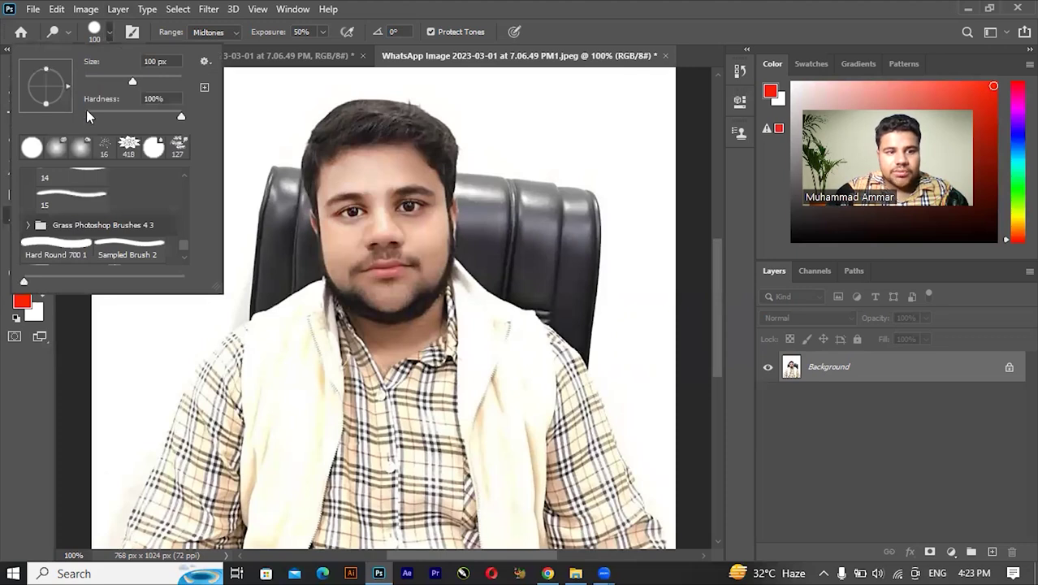
pyautogui.click(84, 148)
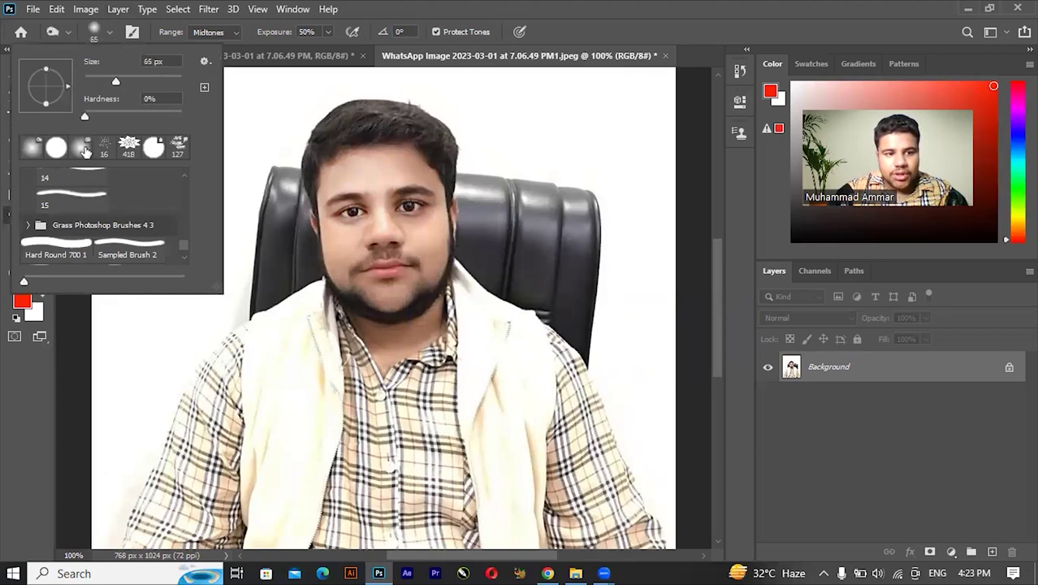
pyautogui.click(111, 33)
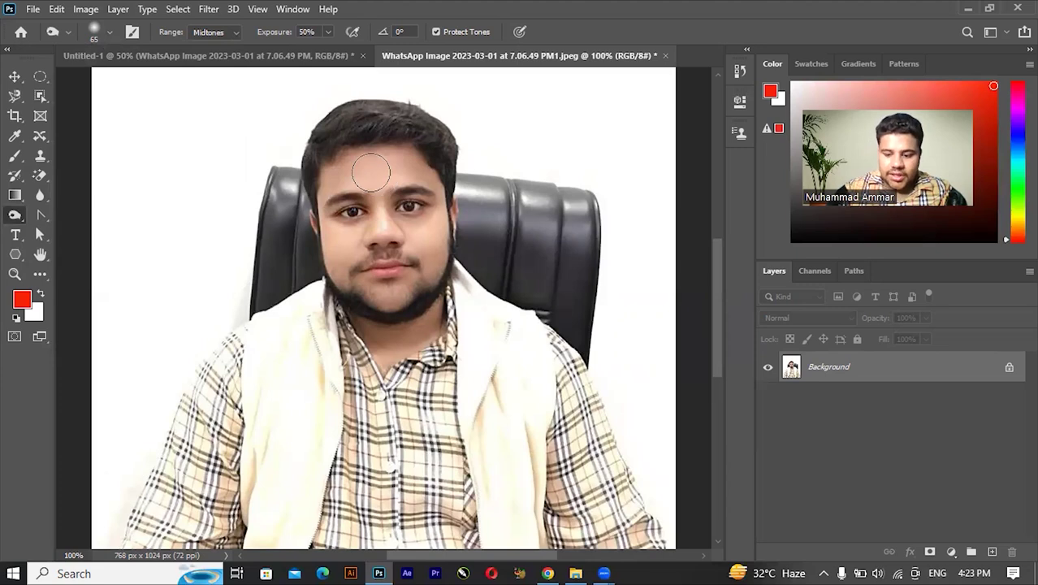
pyautogui.press('[')
pyautogui.press('[')
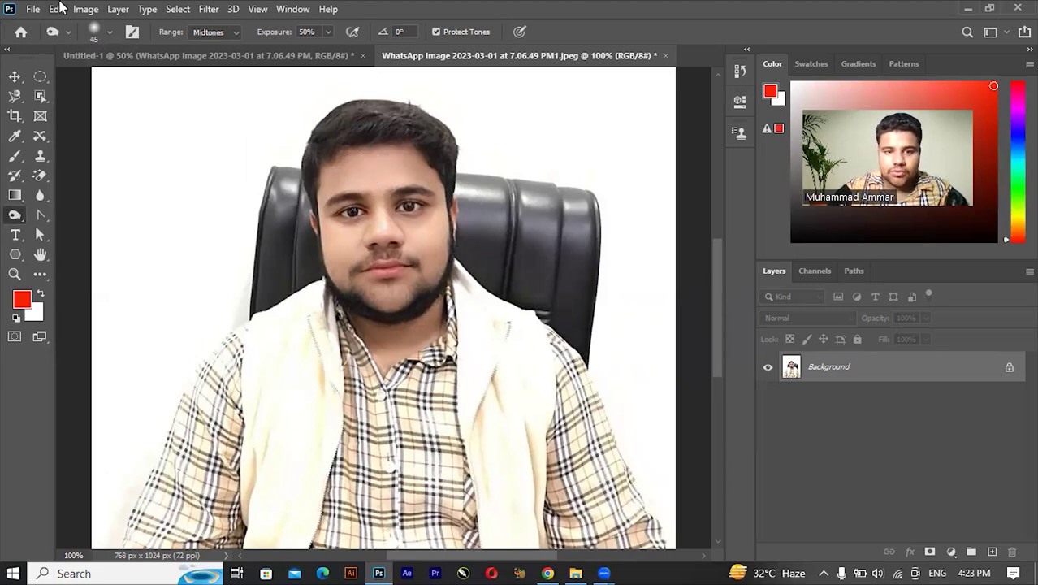
pyautogui.moveTo(329, 167); pyautogui.dragTo(342, 168)
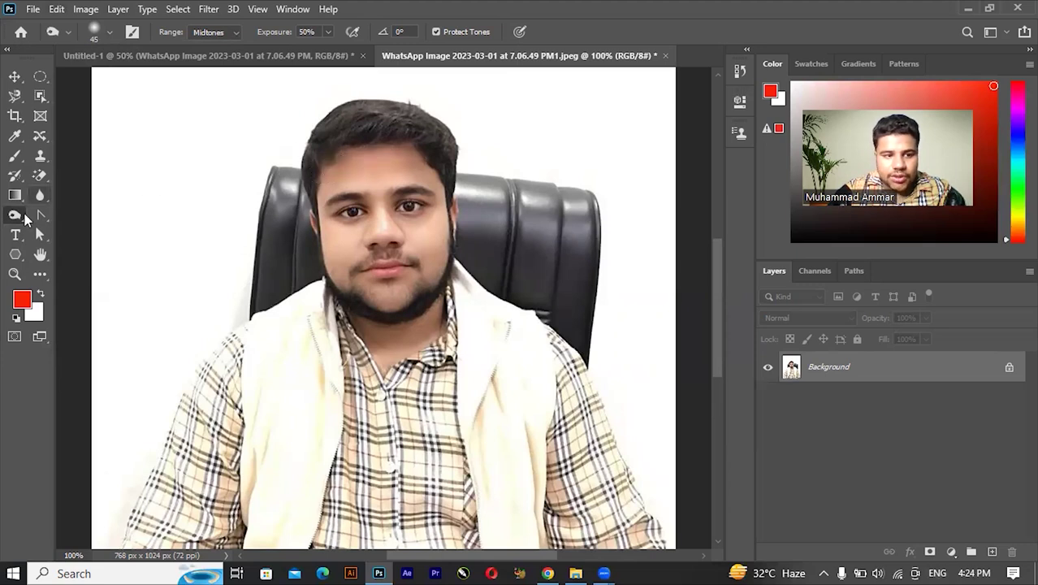
# Step: Lighten the forehead with Dodge, zoom out, and bring up the Dodge/Burn/Sponge flyout
pyautogui.rightClick(20, 220)
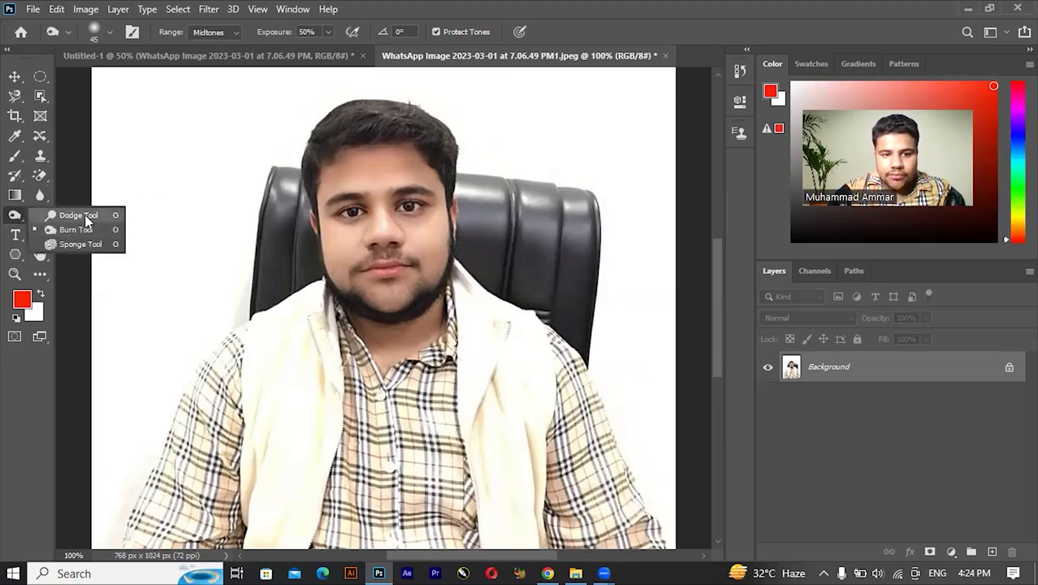
pyautogui.click(65, 213)
pyautogui.moveTo(309, 181)
pyautogui.mouseDown()
pyautogui.moveTo(407, 167)
pyautogui.moveTo(341, 167)
pyautogui.mouseUp()
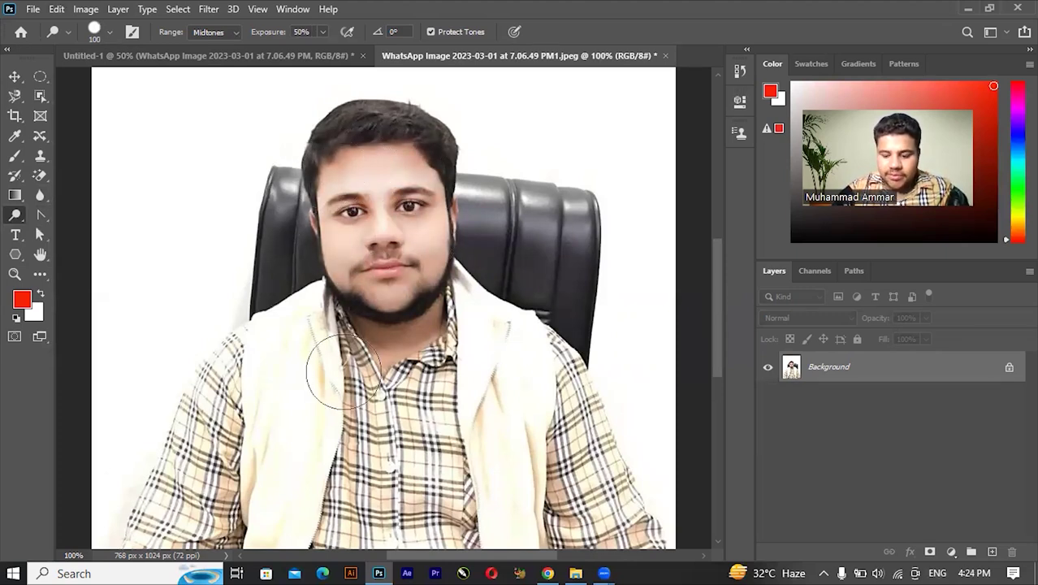
pyautogui.hotkey('ctrl', '-')
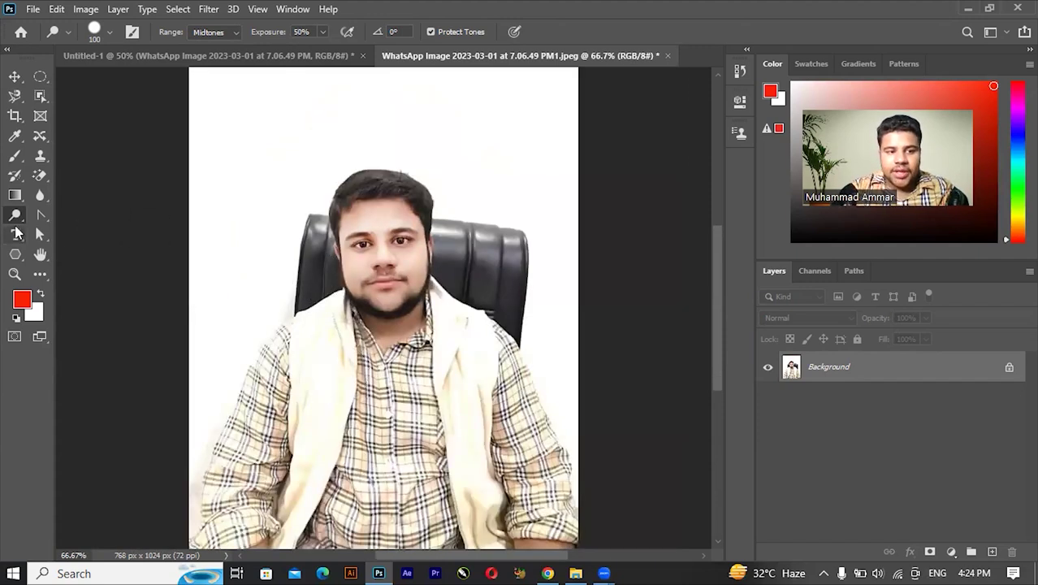
pyautogui.rightClick(14, 217)
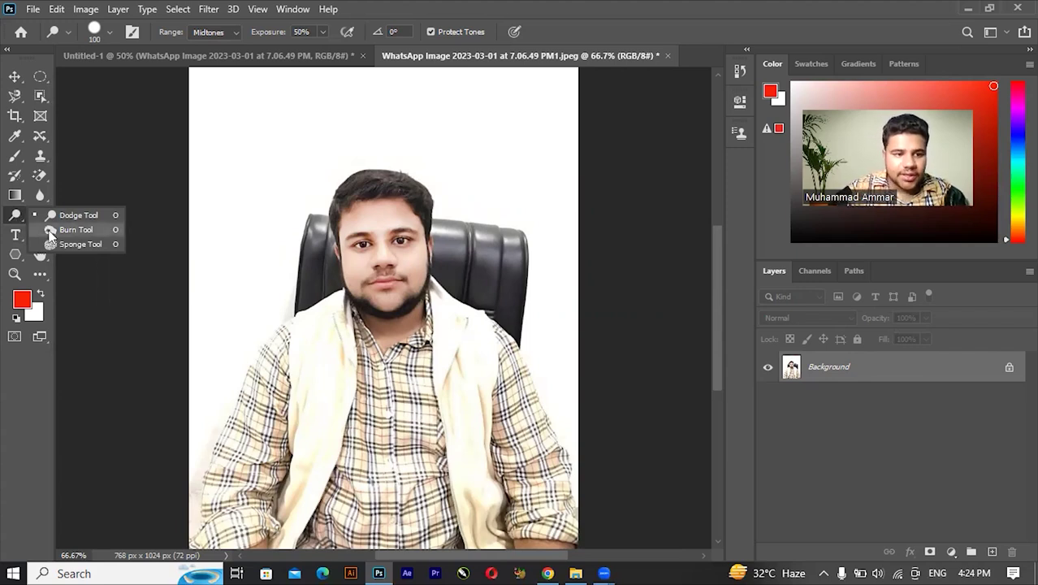
# Step: With the Burn tool at a 90 px brush, darken the forehead, cheeks, mouth and beard
pyautogui.click(50, 230)
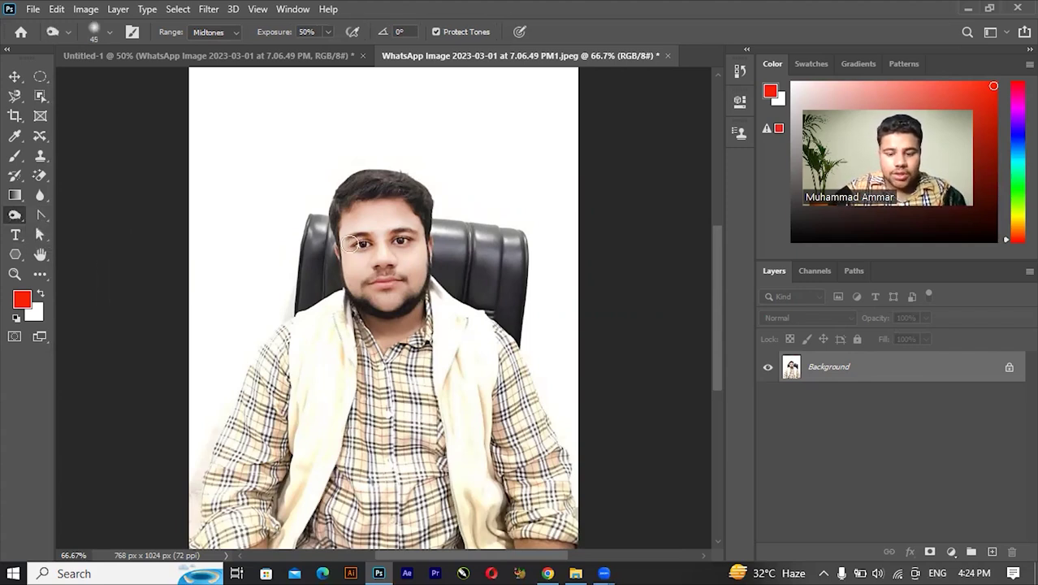
pyautogui.hotkey('ctrl', '+')
pyautogui.hotkey('ctrl', '+')
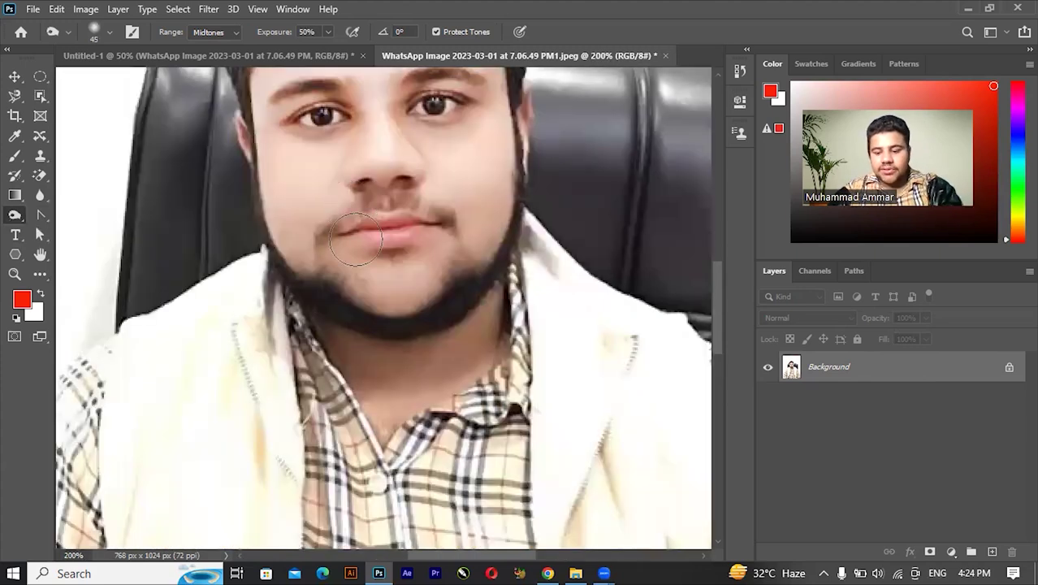
pyautogui.hotkey('ctrl', '-')
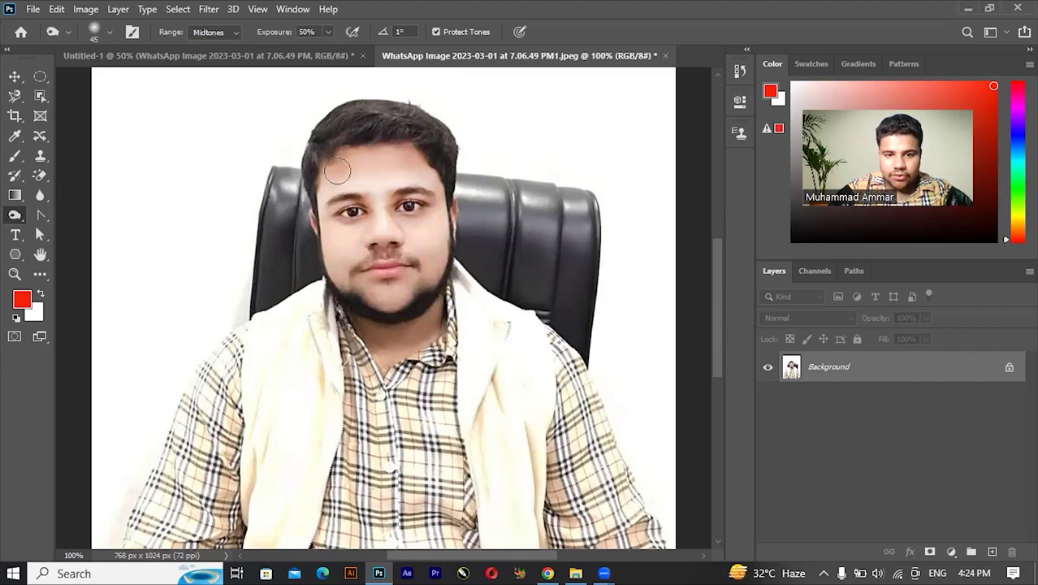
pyautogui.moveTo(425, 228)
pyautogui.mouseDown()
pyautogui.moveTo(357, 243)
pyautogui.moveTo(382, 195)
pyautogui.moveTo(348, 174)
pyautogui.moveTo(404, 177)
pyautogui.mouseUp()
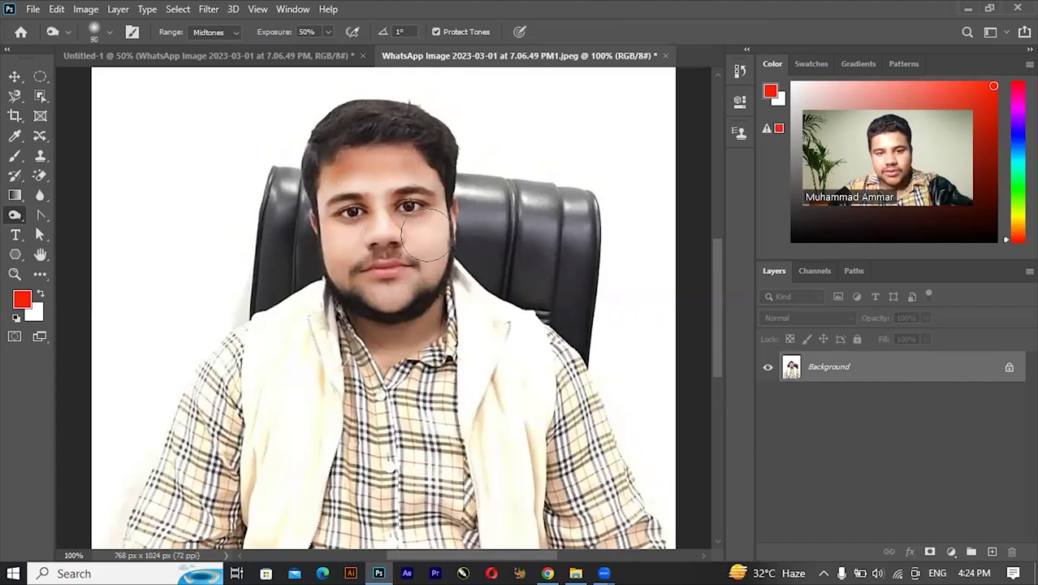
pyautogui.press(']')
pyautogui.press(']')
pyautogui.press(']')
pyautogui.moveTo(406, 179)
pyautogui.mouseDown()
pyautogui.moveTo(390, 268)
pyautogui.moveTo(400, 183)
pyautogui.mouseUp()
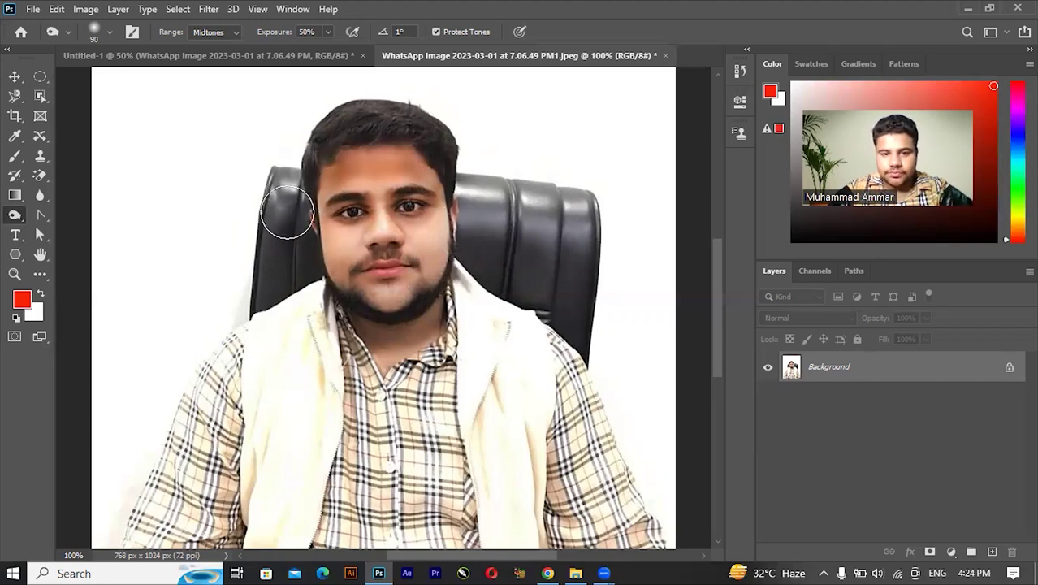
pyautogui.moveTo(400, 183)
pyautogui.mouseDown()
pyautogui.moveTo(409, 310)
pyautogui.moveTo(405, 150)
pyautogui.moveTo(290, 185)
pyautogui.moveTo(336, 267)
pyautogui.mouseUp()
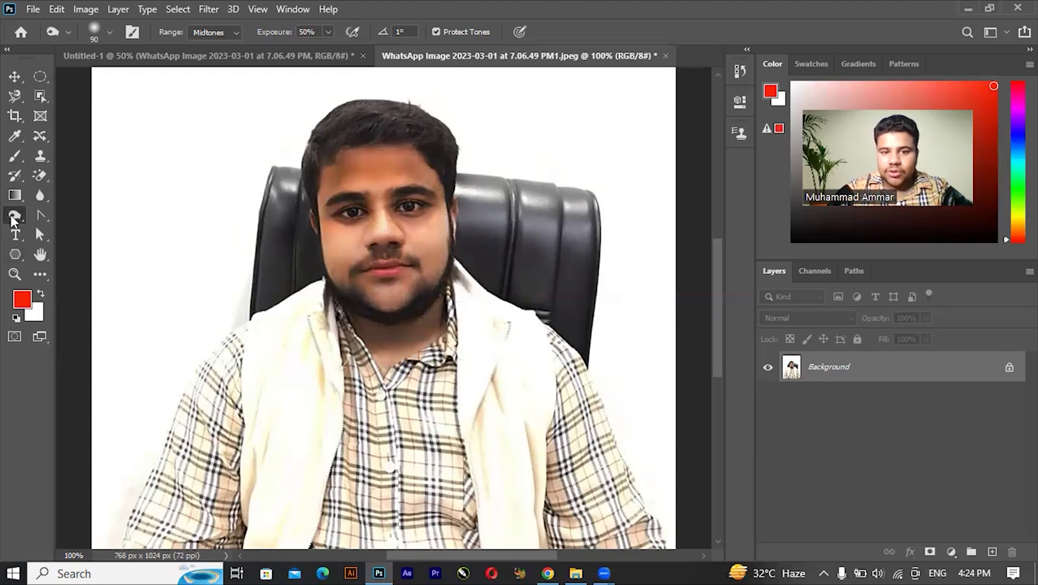
# Step: Undo and redo the burn strokes, then select the Sponge tool (Desaturate, 50% flow, Vibrance)
pyautogui.hotkey('ctrl', 'z')
pyautogui.hotkey('ctrl', 'z')
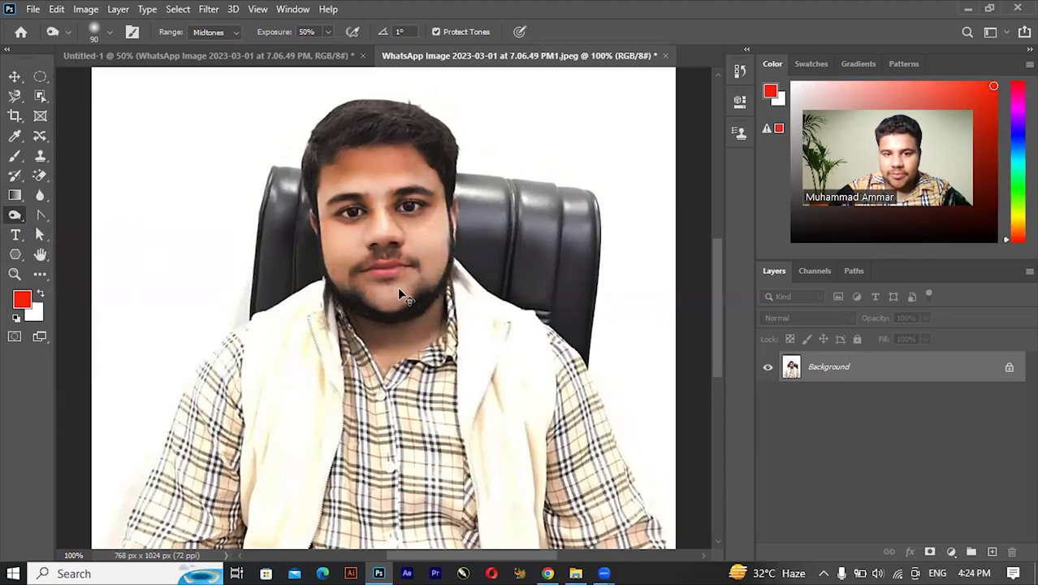
pyautogui.hotkey('ctrl', 'z')
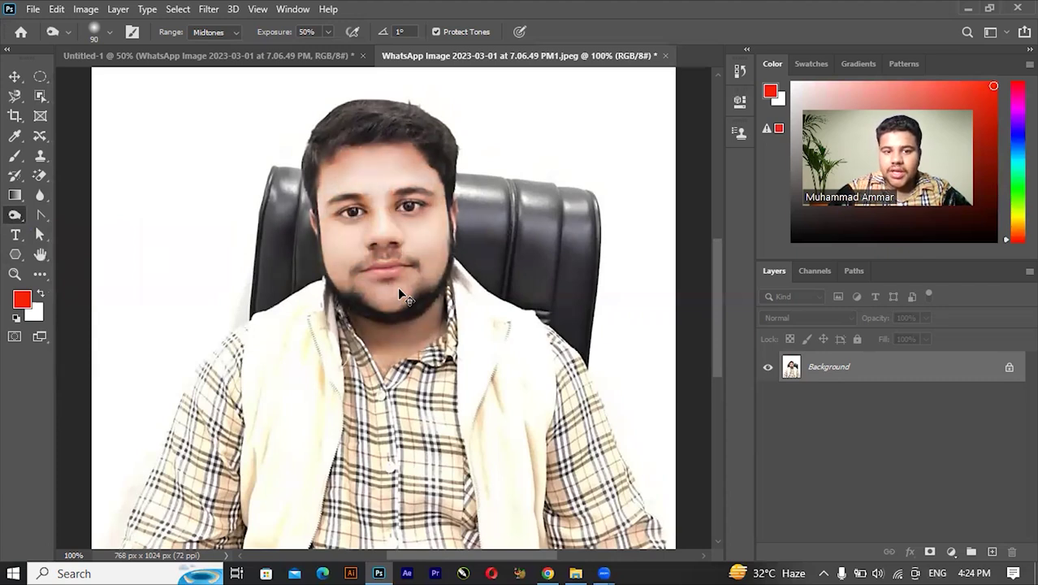
pyautogui.hotkey('ctrl', 'shift', 'z')
pyautogui.hotkey('ctrl', 'shift', 'z')
pyautogui.hotkey('ctrl', 'z')
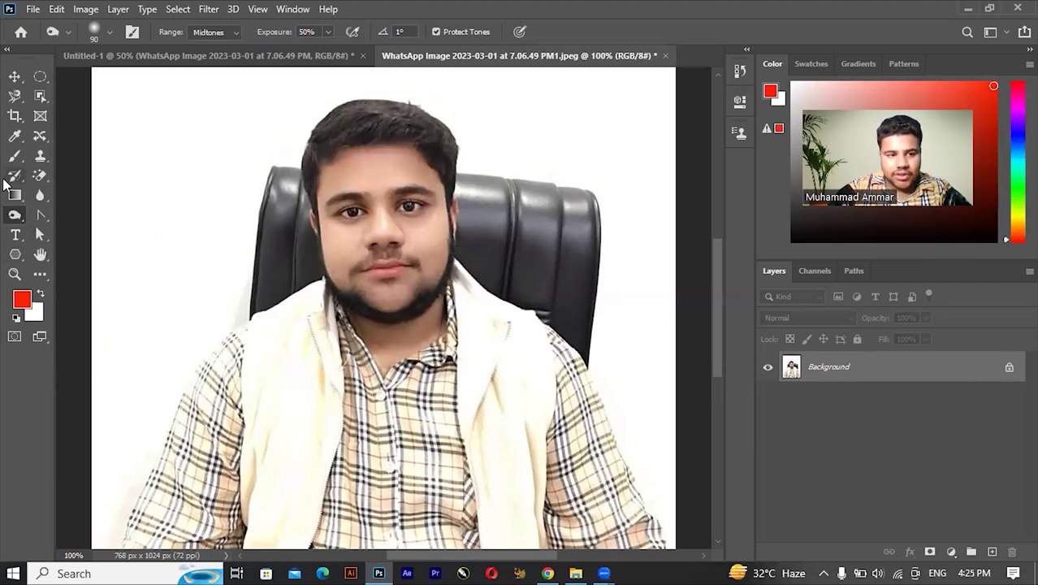
pyautogui.rightClick(16, 216)
pyautogui.click(70, 245)
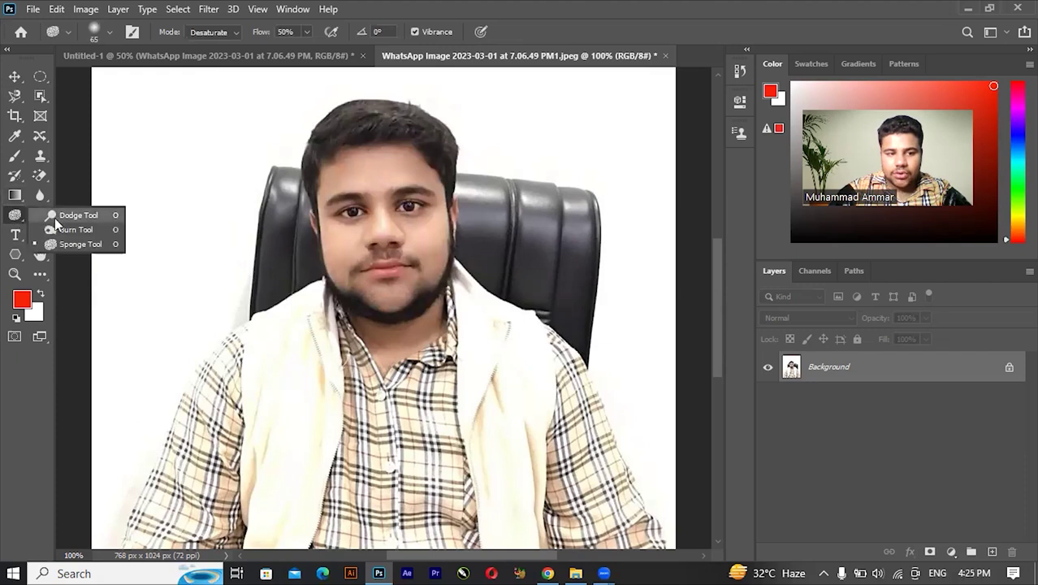
# Step: Switch between Burn and Sponge, keep Sponge active, and return to the Untitled-1 title poster
pyautogui.click(72, 230)
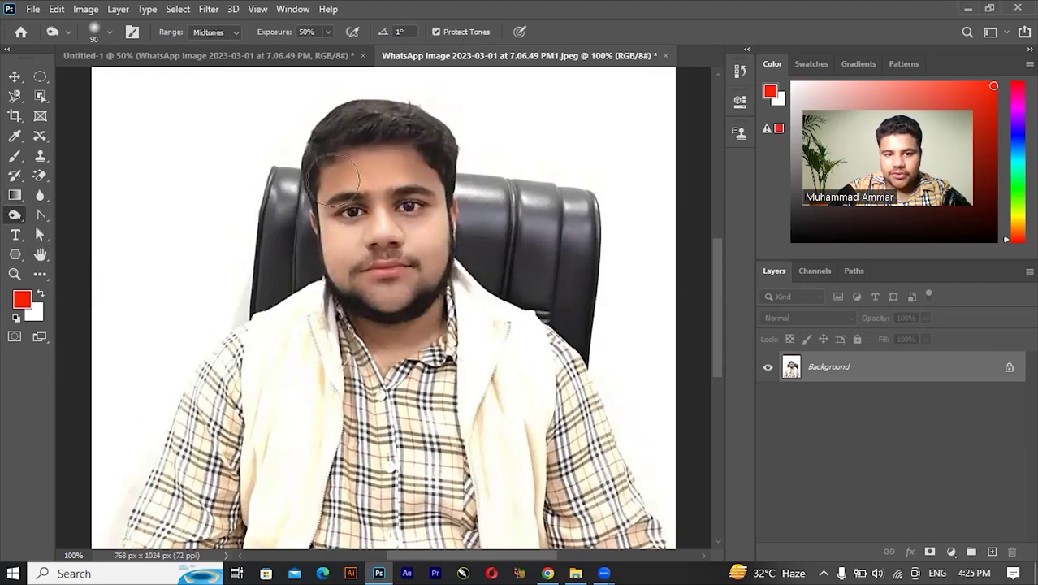
pyautogui.rightClick(17, 216)
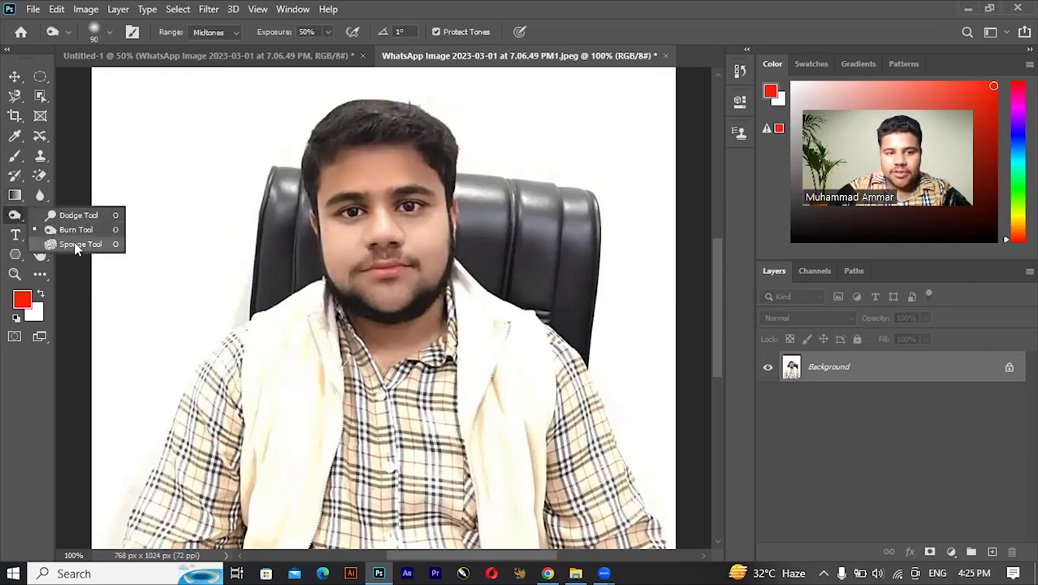
pyautogui.click(78, 244)
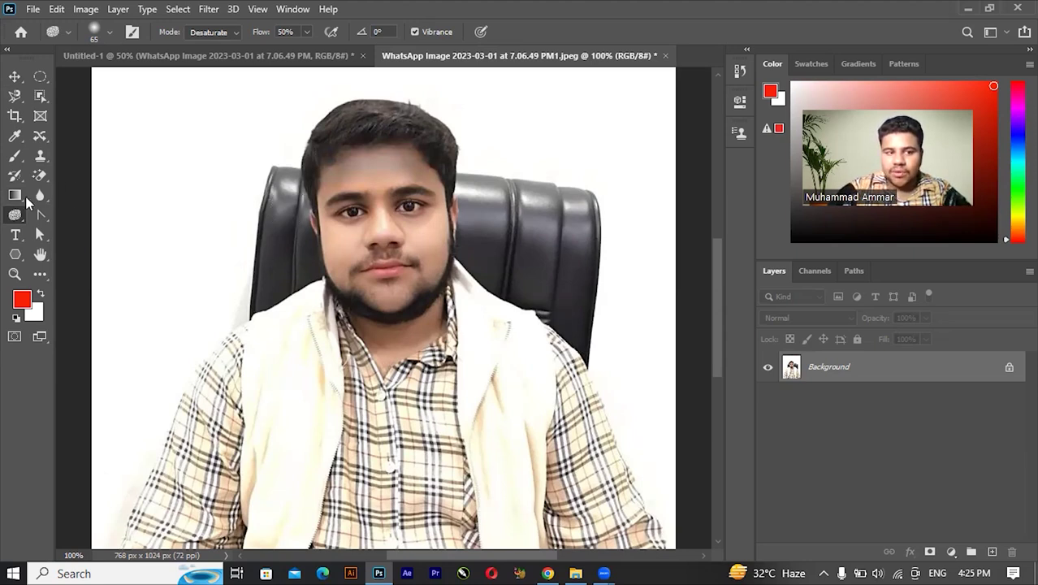
pyautogui.rightClick(9, 224)
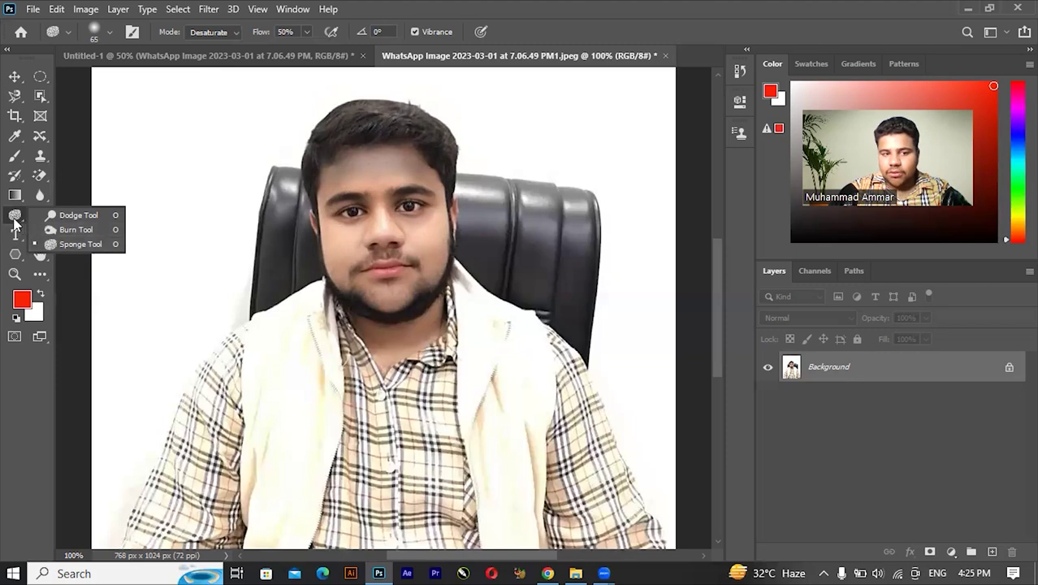
pyautogui.click(15, 215)
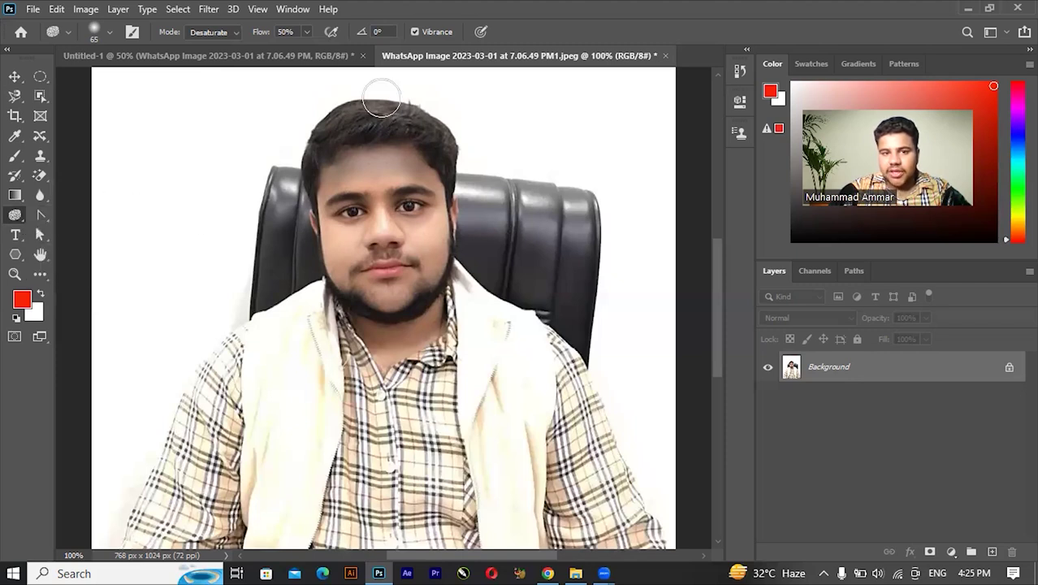
pyautogui.click(303, 55)
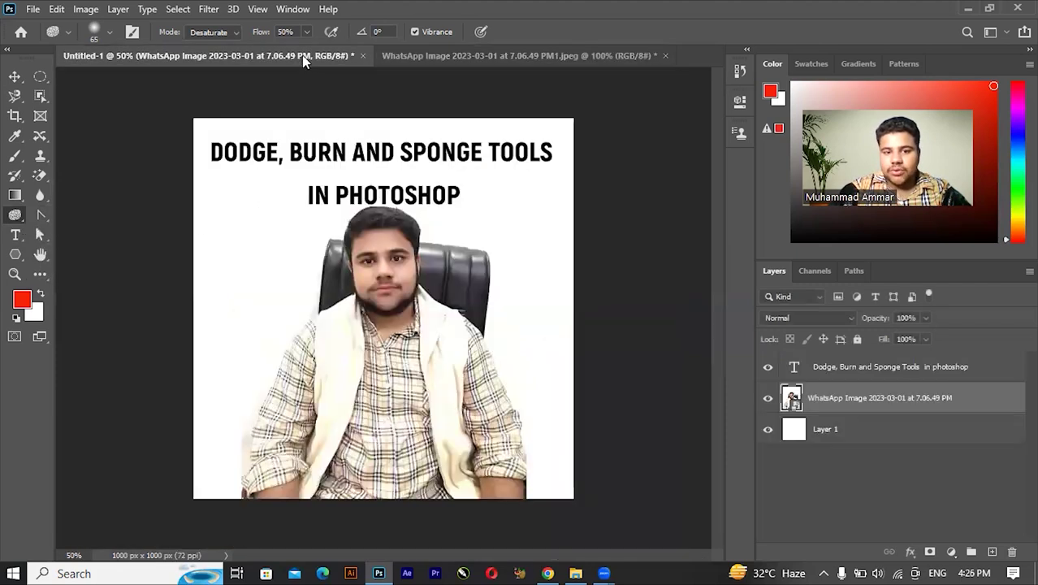